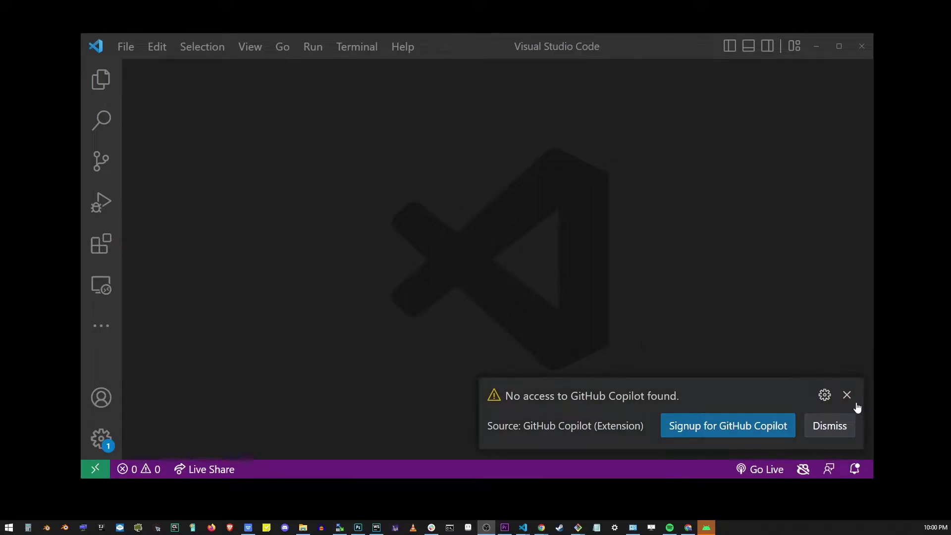
Dismiss the 'No access to GitHub Copilot found' notification
left_click(846, 395)
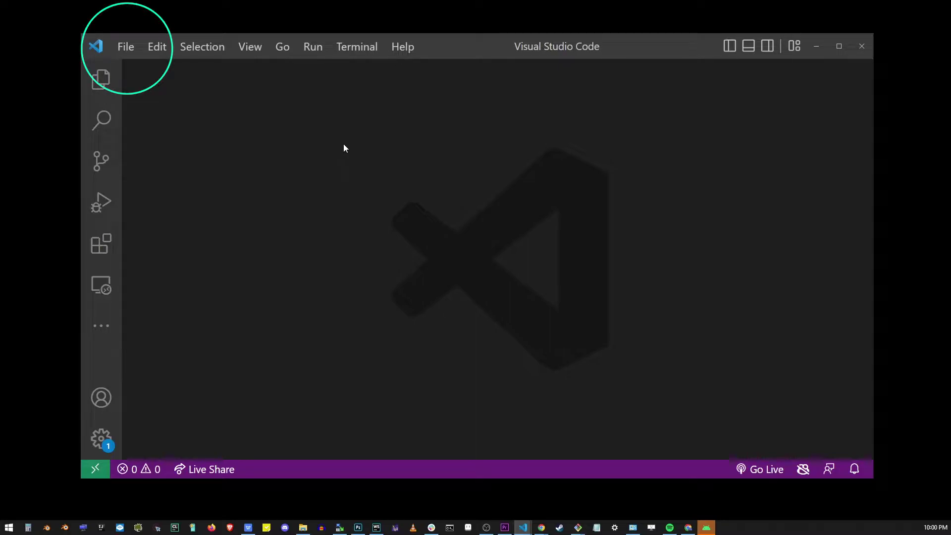
In the Open Folder dialog, go into C:\projects and select the python folder
left_click(126, 47)
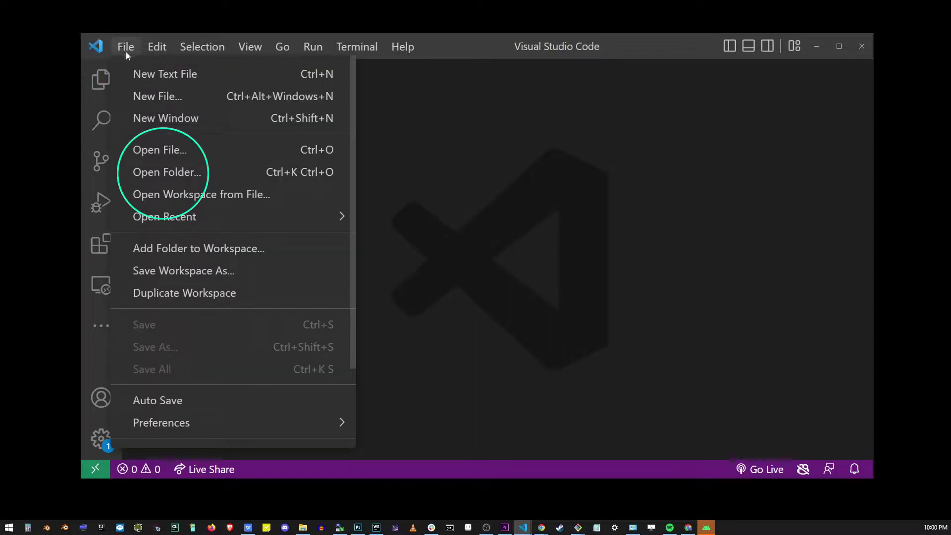
left_click(226, 174)
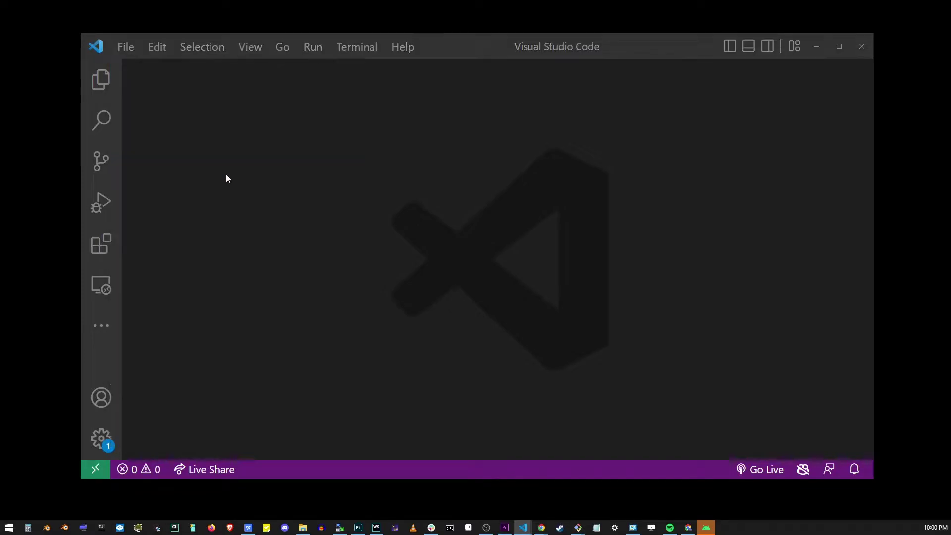
scroll(482, 220, "down", 3)
scroll(482, 221, "down", 3)
scroll(482, 221, "down", 3)
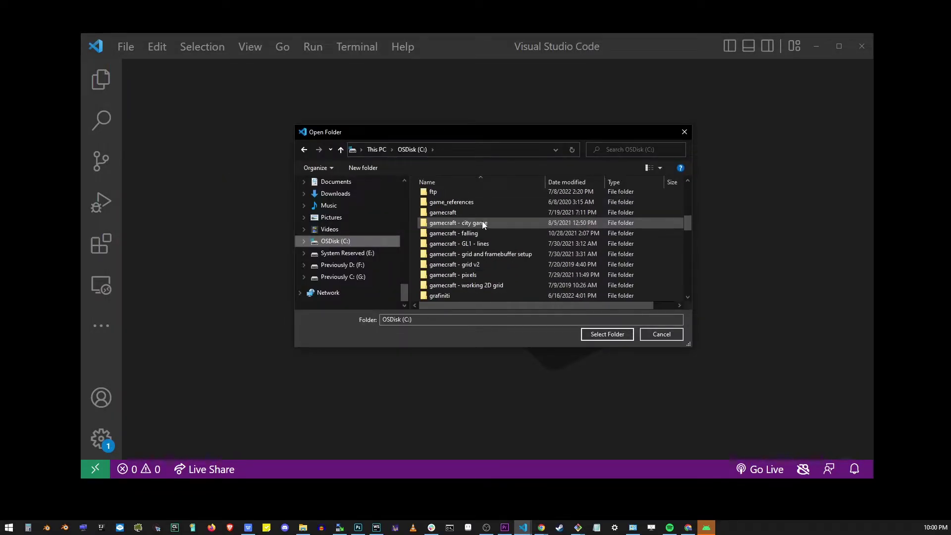
scroll(482, 223, "down", 3)
scroll(483, 223, "down", 3)
scroll(482, 222, "down", 3)
scroll(482, 223, "down", 2)
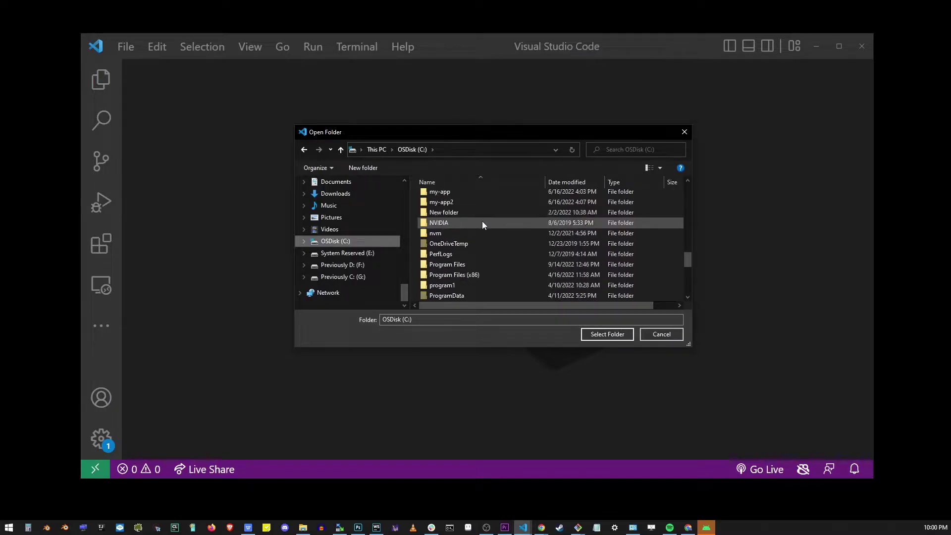
scroll(482, 221, "down", 3)
scroll(482, 221, "down", 2)
scroll(482, 220, "down", 3)
scroll(483, 221, "down", 2)
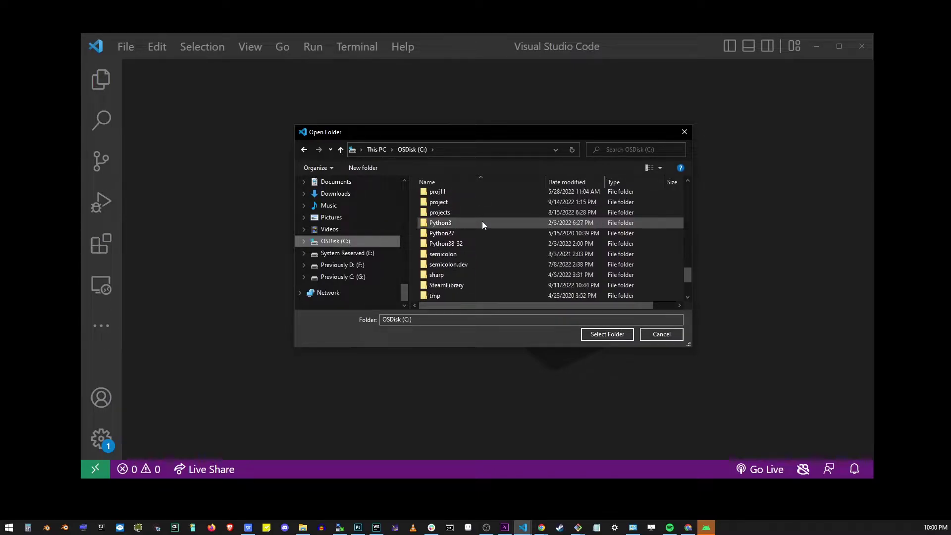
double_click(461, 212)
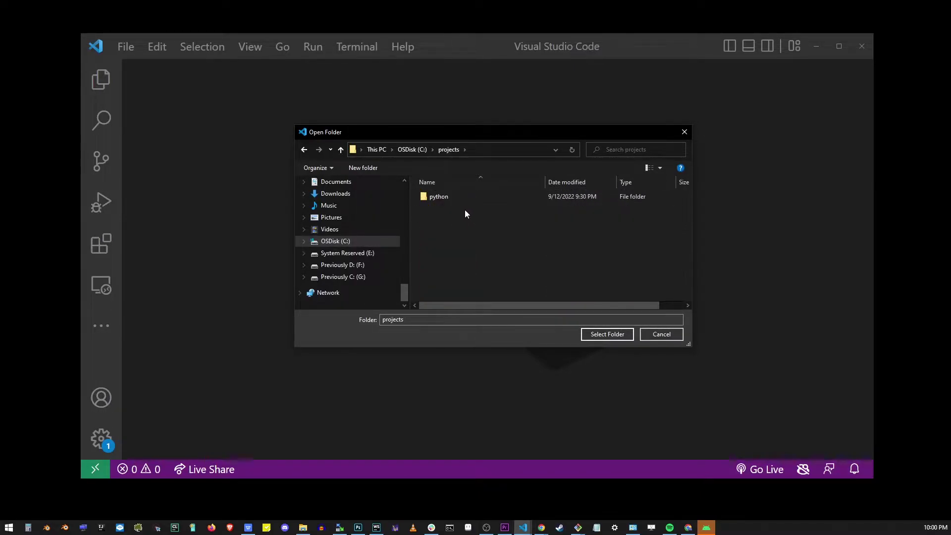
left_click(444, 198)
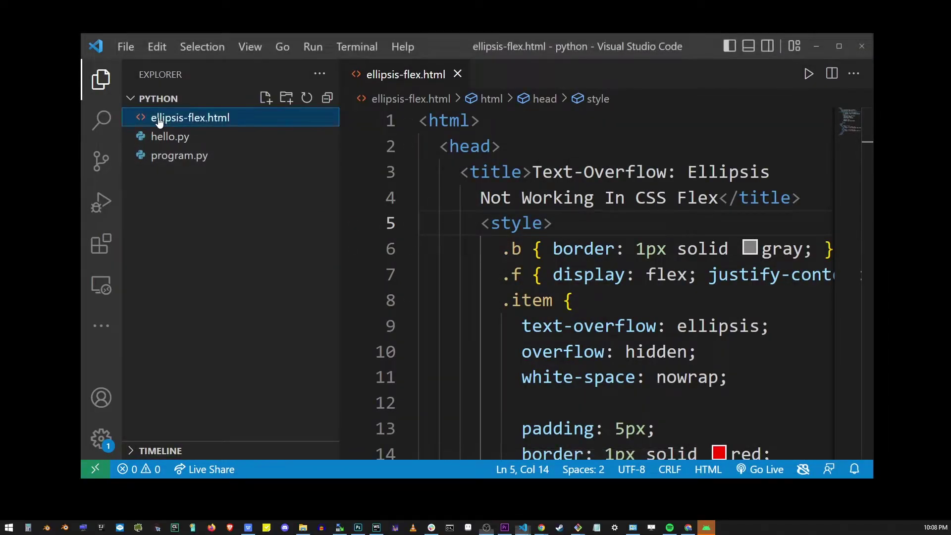
Browse hello.py and program.py, then find 'message' within program.py
left_click(170, 137)
left_click(170, 157)
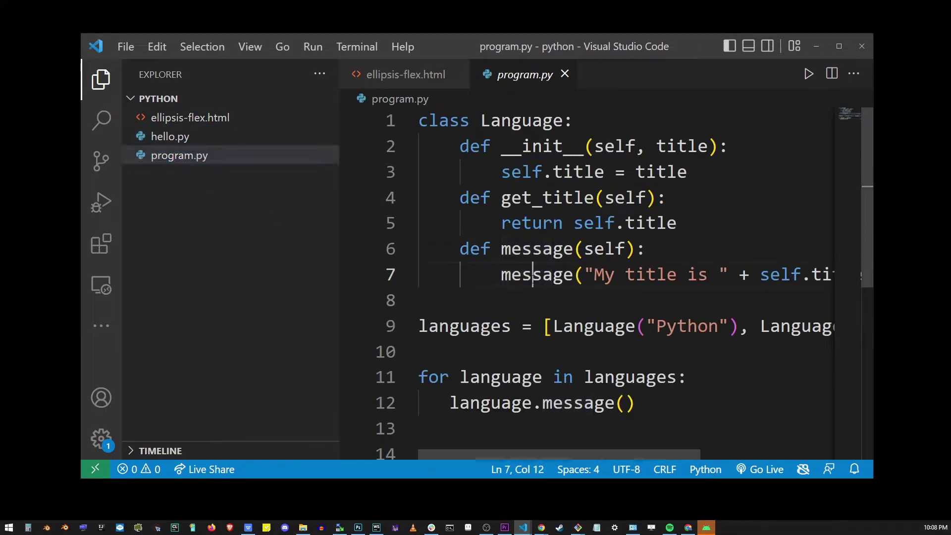
double_click(536, 274)
left_click(695, 198)
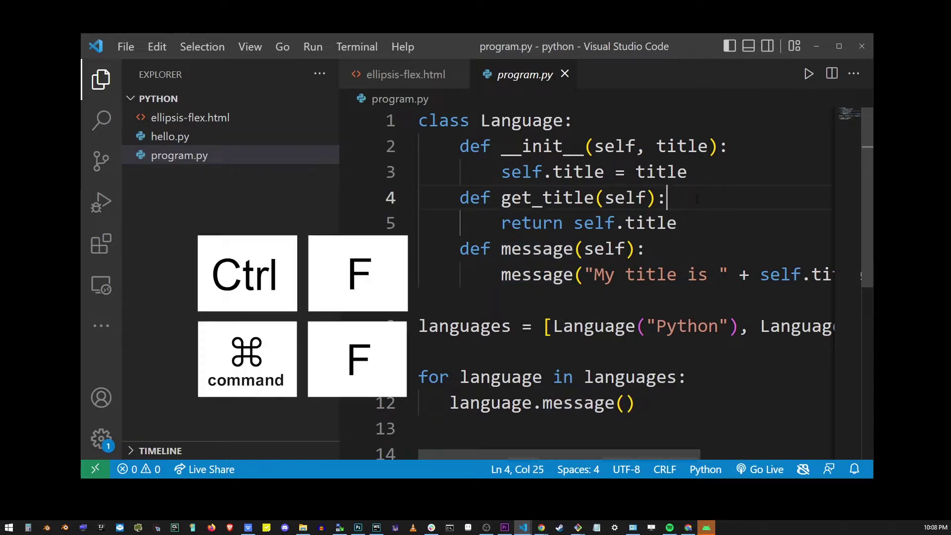
key("ctrl+f")
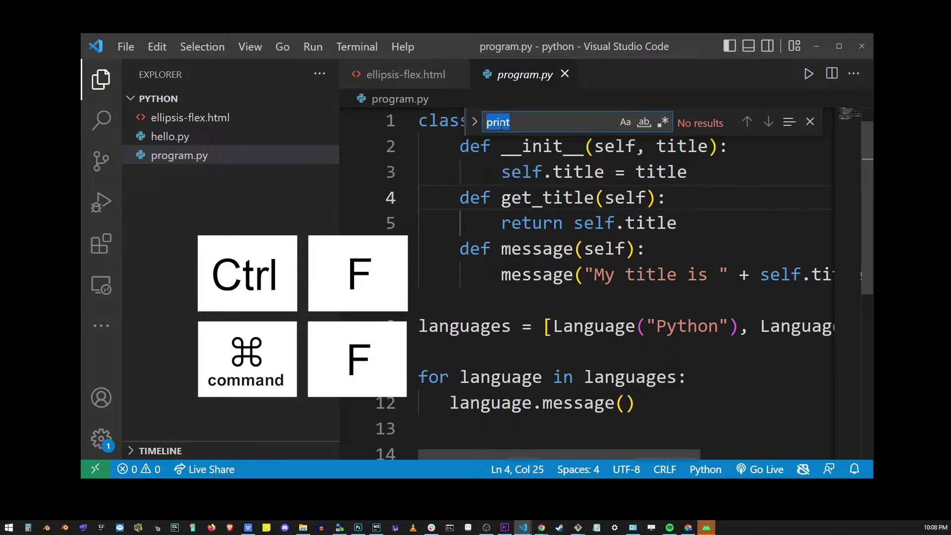
type("message")
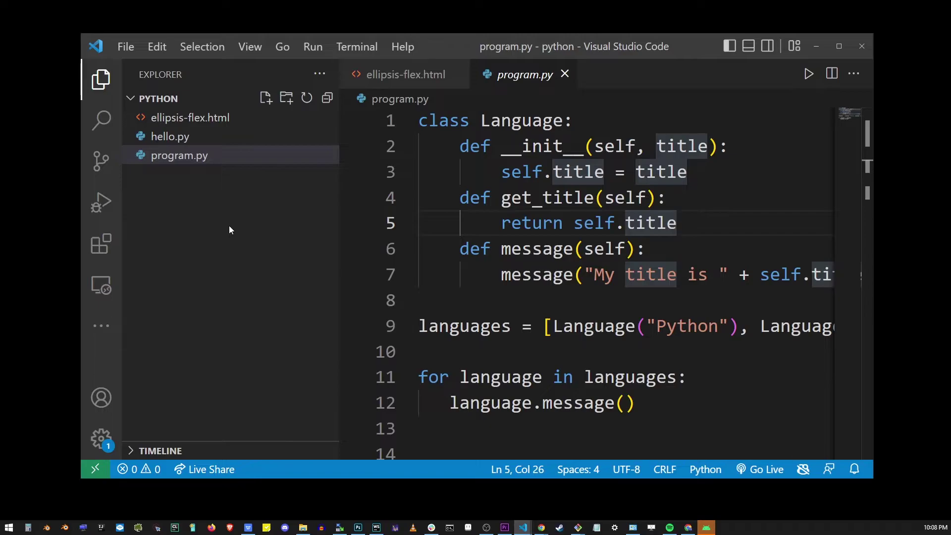
Search all project files for 'message' and select the query text
left_click(229, 225)
key("ctrl+shift+f")
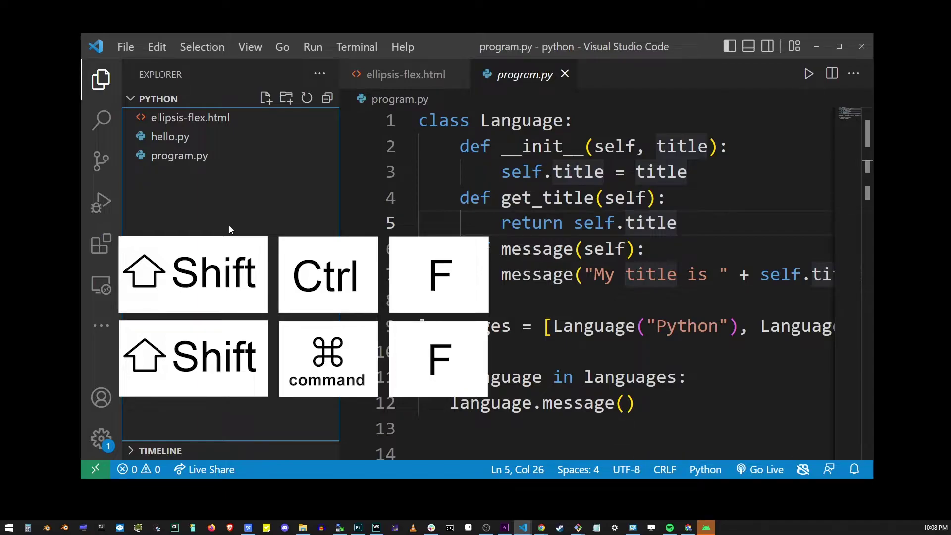
key("ctrl+shift+f")
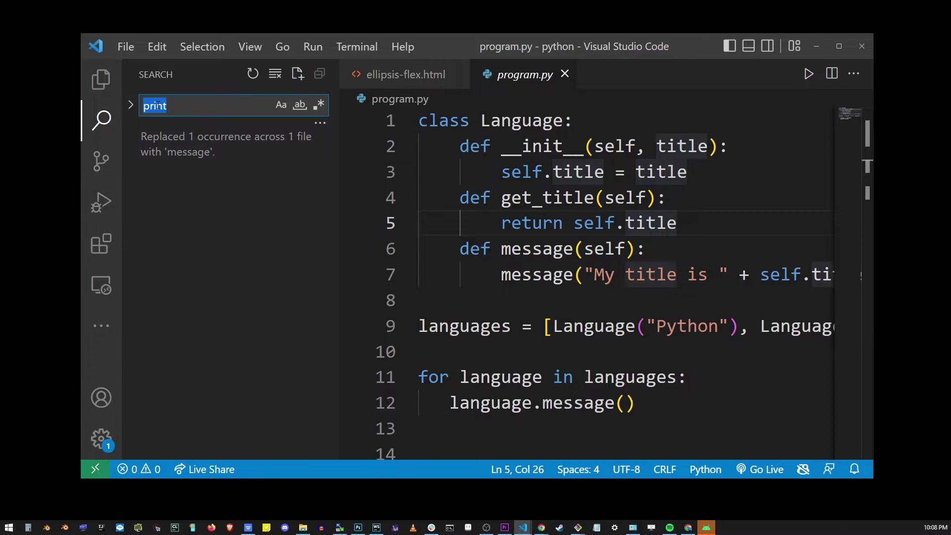
type("message")
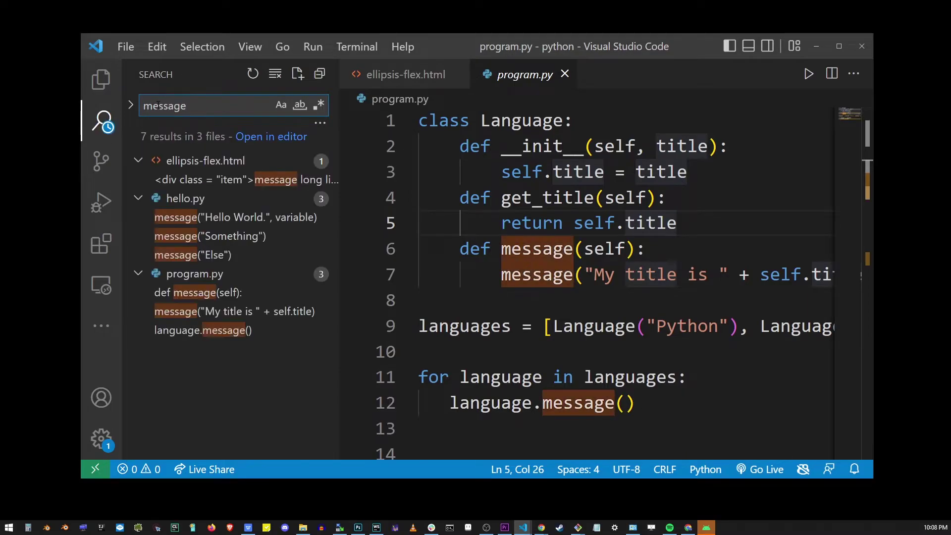
double_click(158, 104)
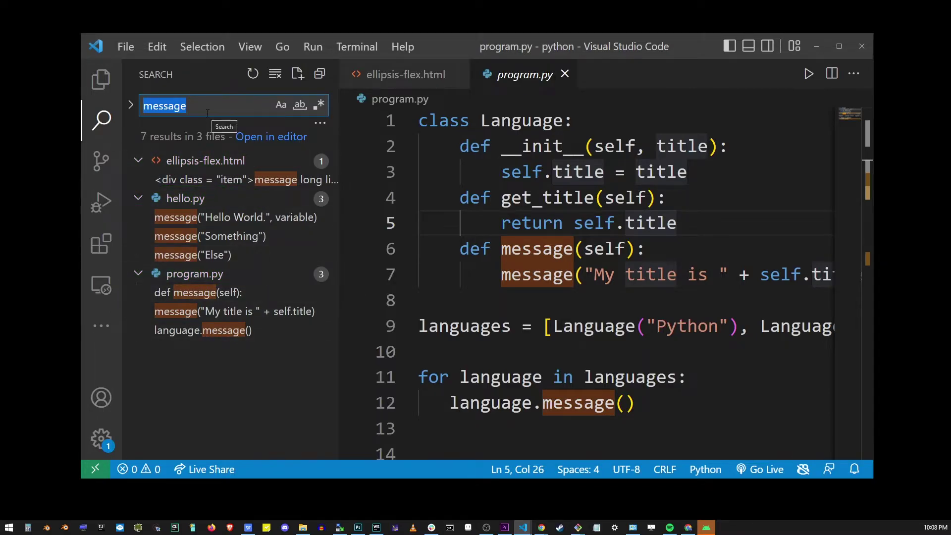
Review the 'message' matches in all three files, then enter 'print' as the replacement
left_click(223, 217)
left_click(223, 311)
left_click(223, 330)
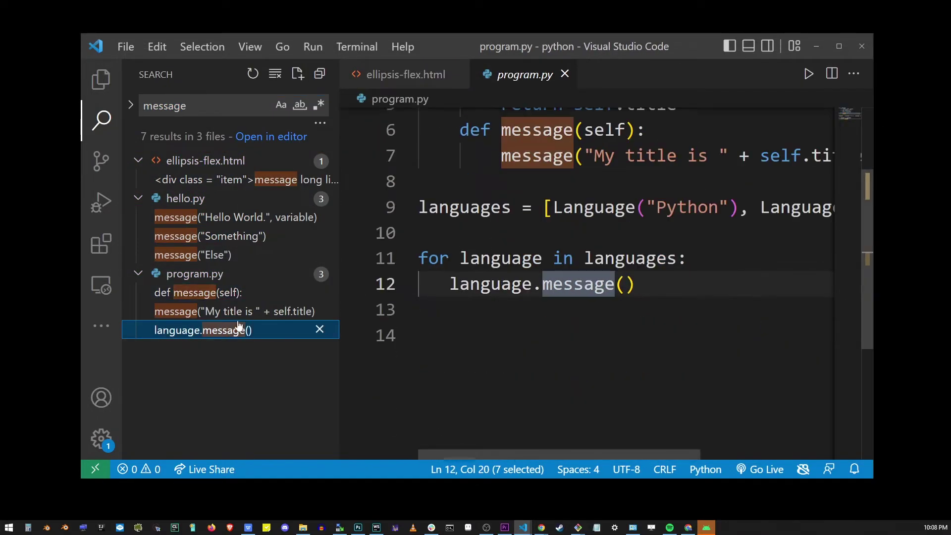
left_click(245, 180)
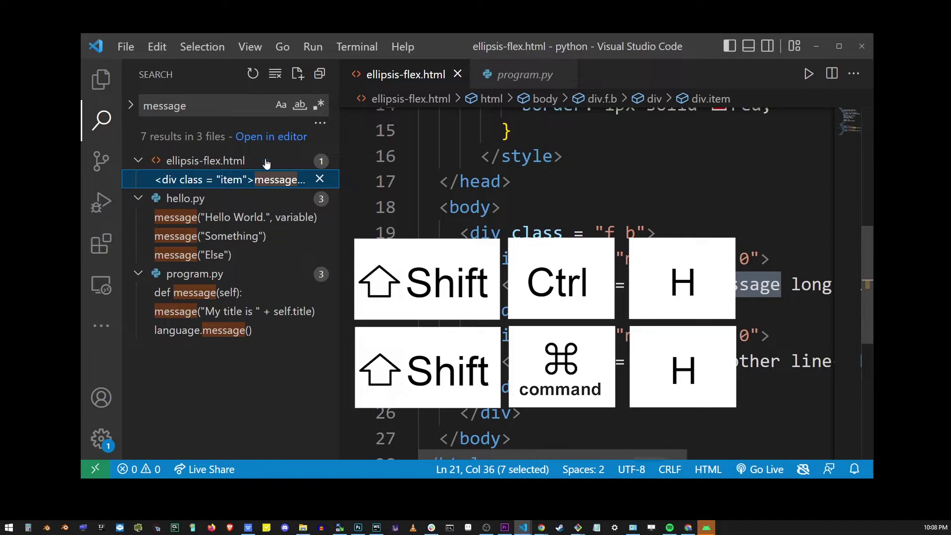
left_click(232, 370)
key("ctrl+shift+h")
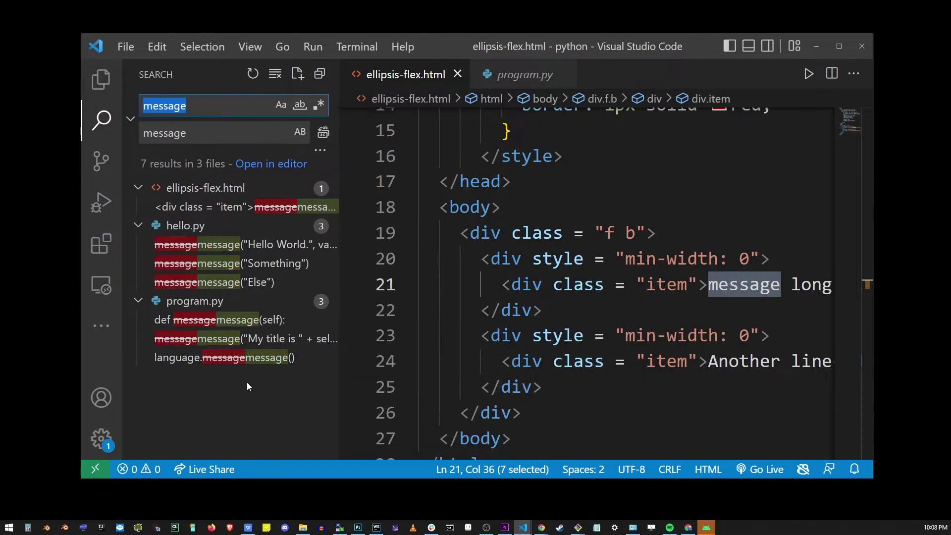
key("Tab")
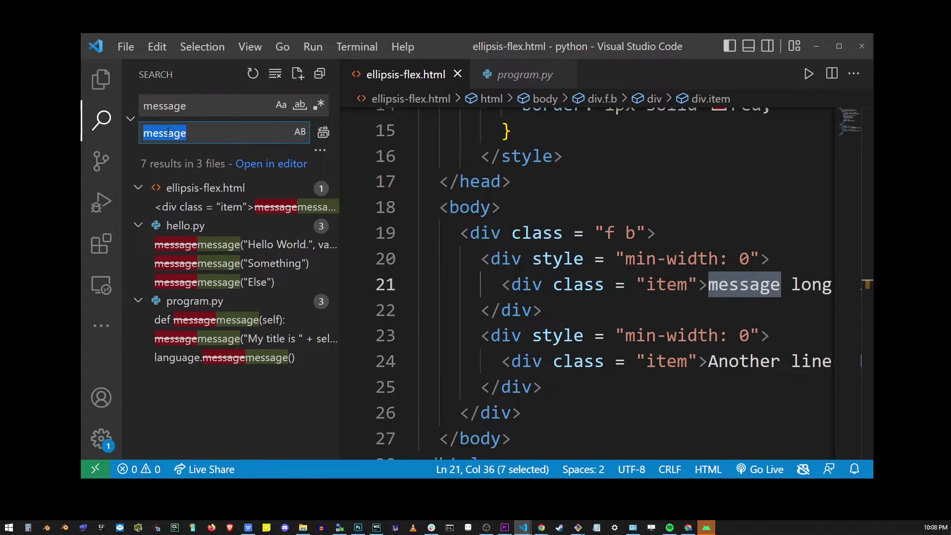
type("print")
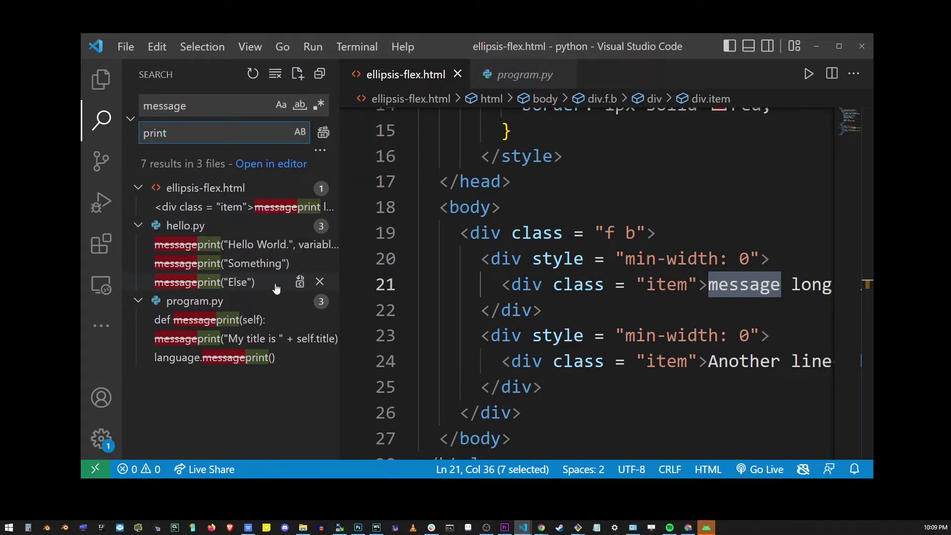
mouse_move(224, 263)
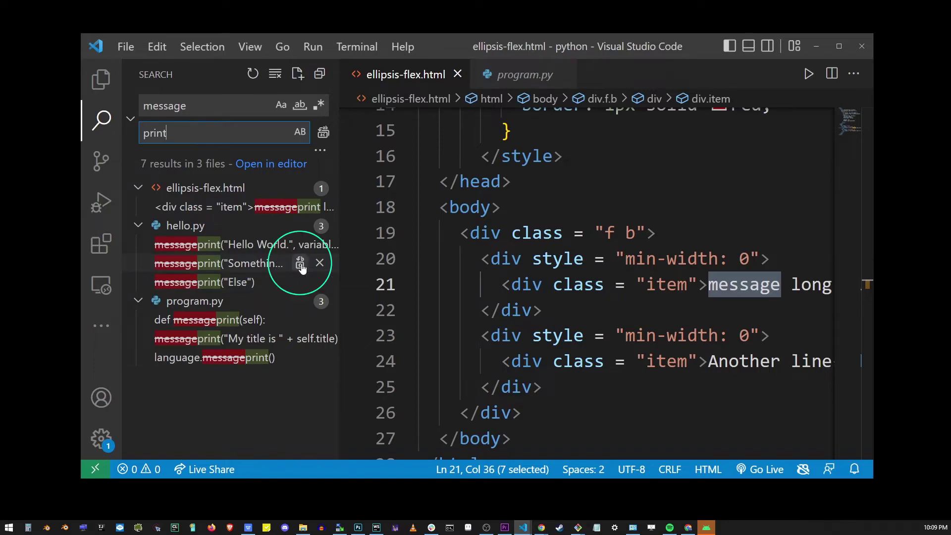
Replace the Something and Else 'message' matches in hello.py one at a time
left_click(301, 263)
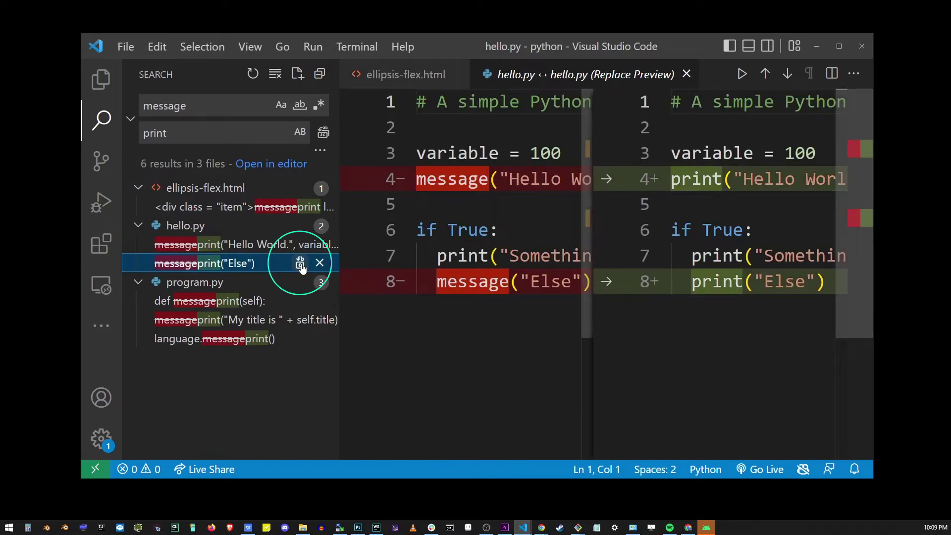
left_click(300, 264)
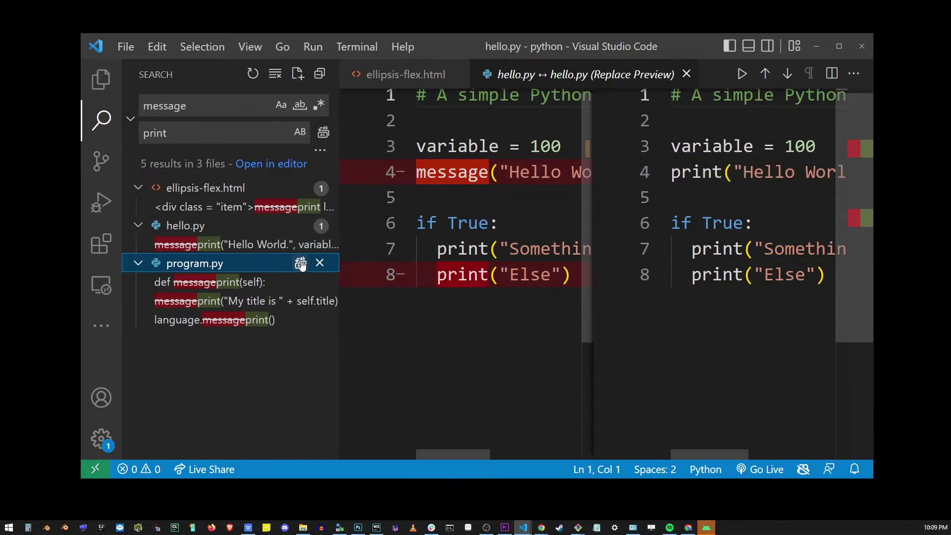
mouse_move(588, 228)
left_mouse_down()
mouse_move(631, 229)
mouse_move(595, 222)
left_mouse_up()
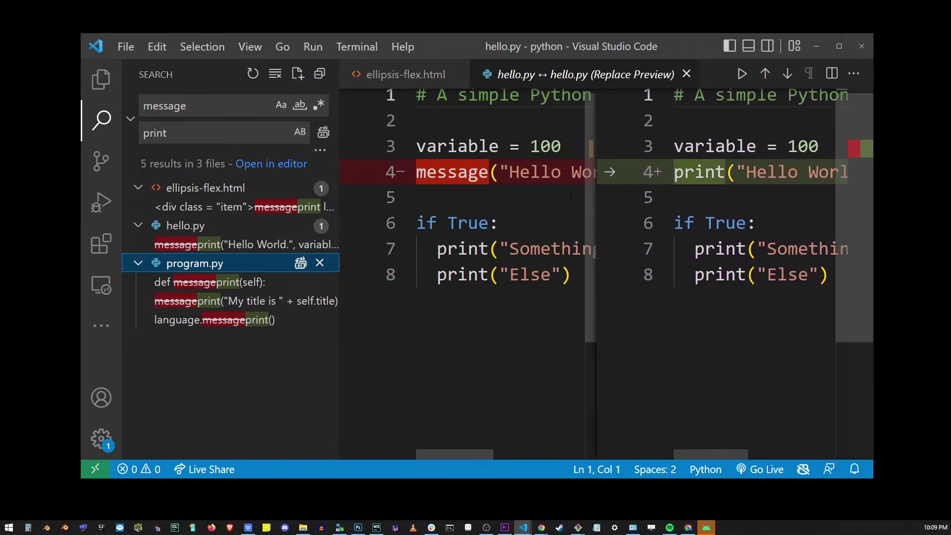
mouse_move(223, 301)
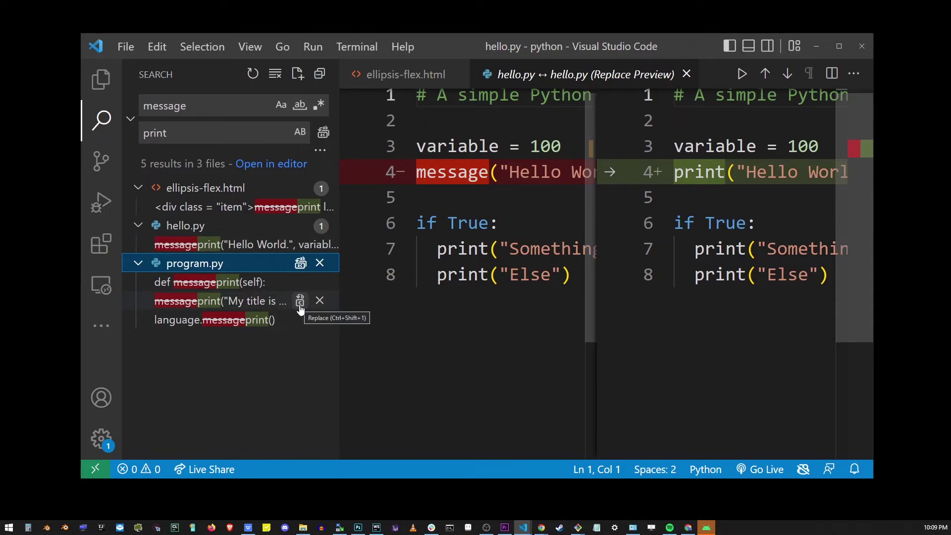
Replace the remaining 5 occurrences with 'print', then show the Explorer file list
left_click(323, 133)
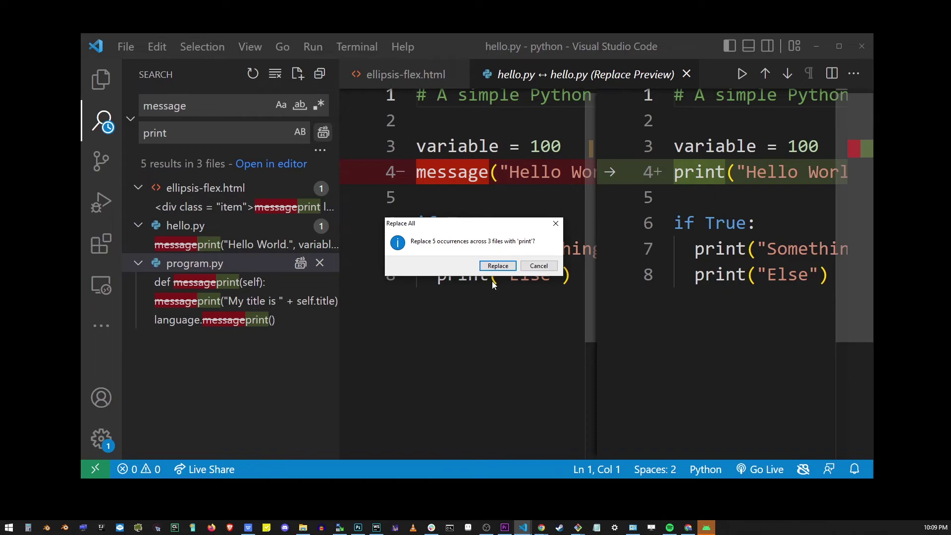
left_click(496, 266)
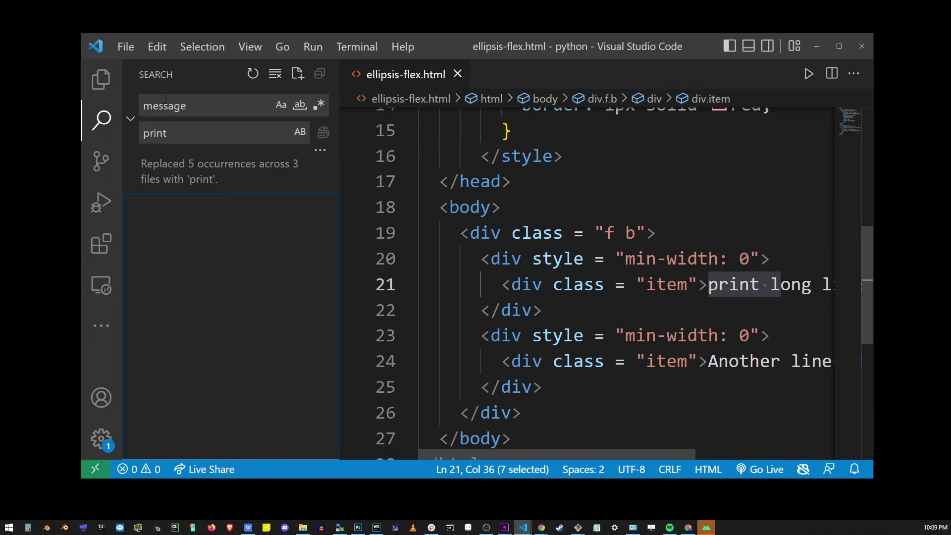
left_click(100, 78)
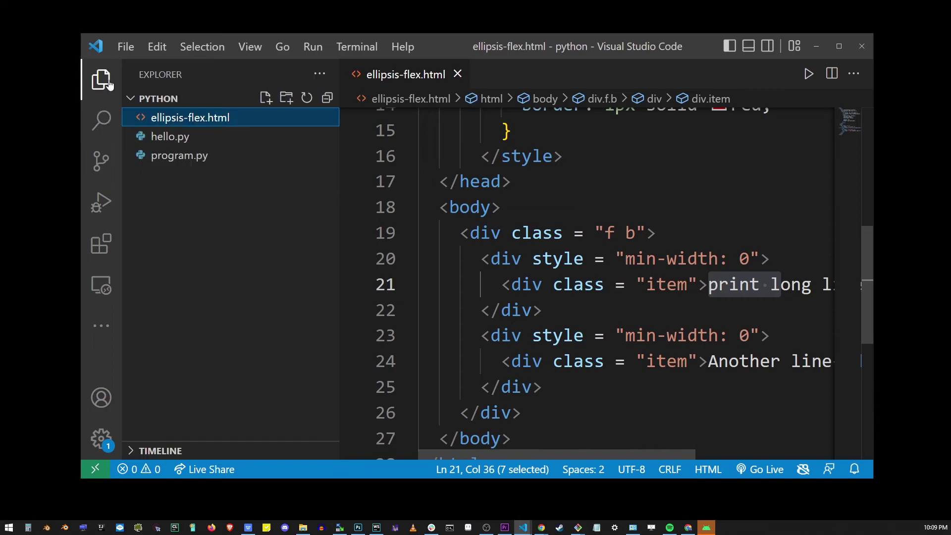
Check hello.py's print calls, then search the project for 'print', finding 7 results
left_click(170, 136)
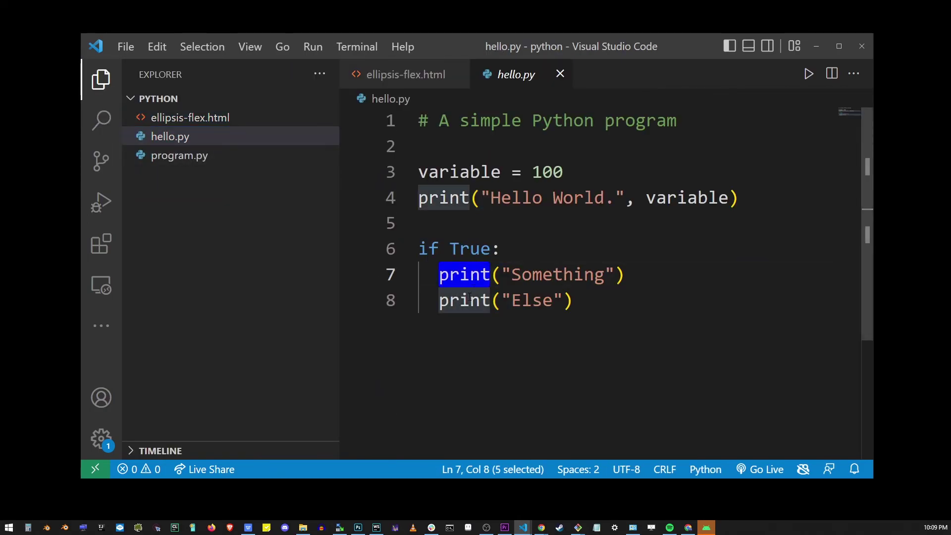
key("F4")
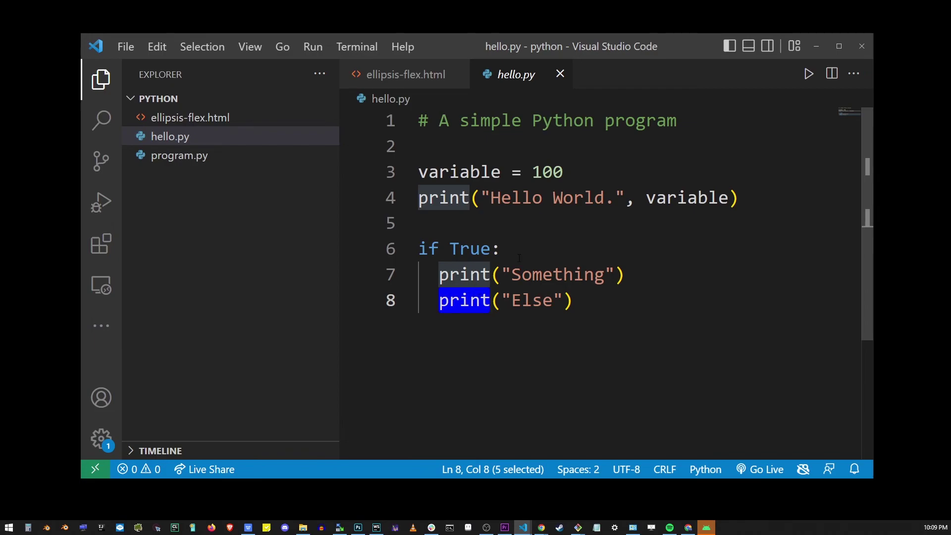
left_click(519, 253)
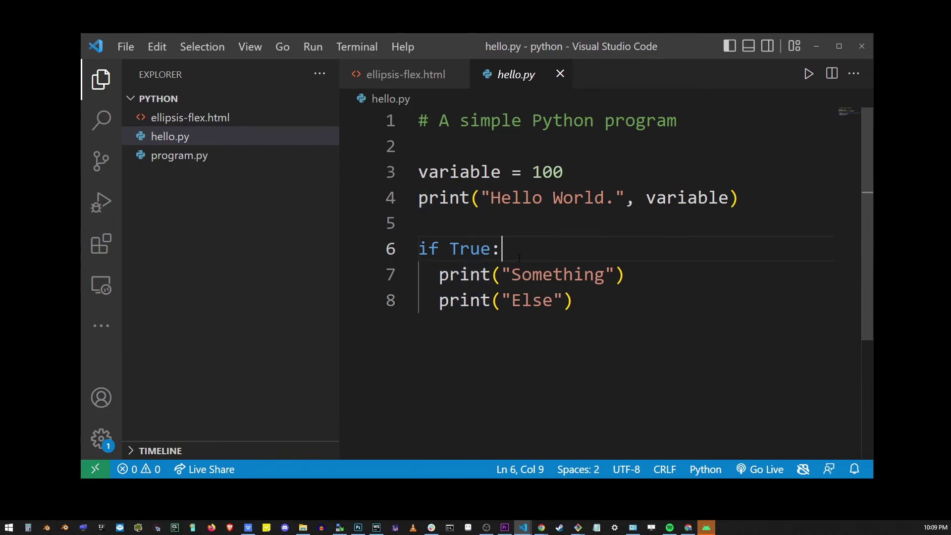
double_click(458, 274)
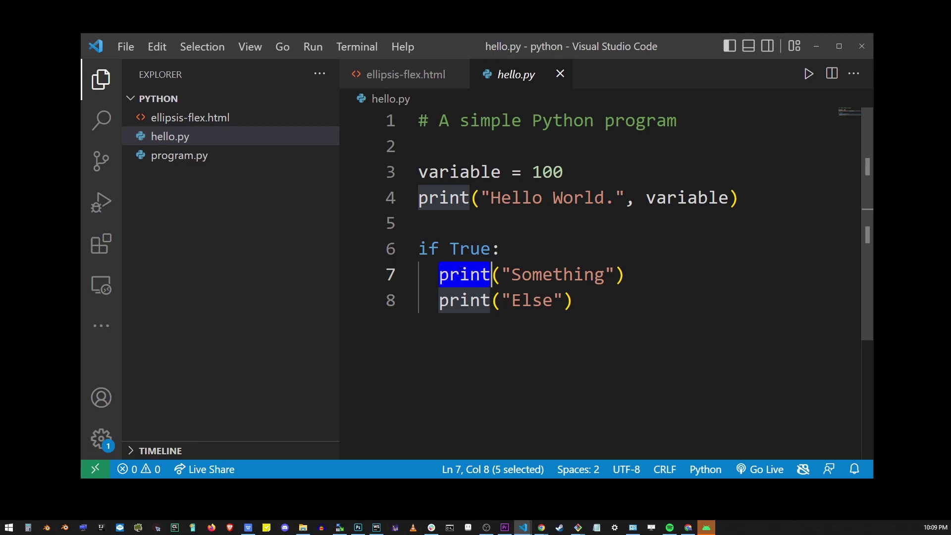
key("ctrl+shift+f")
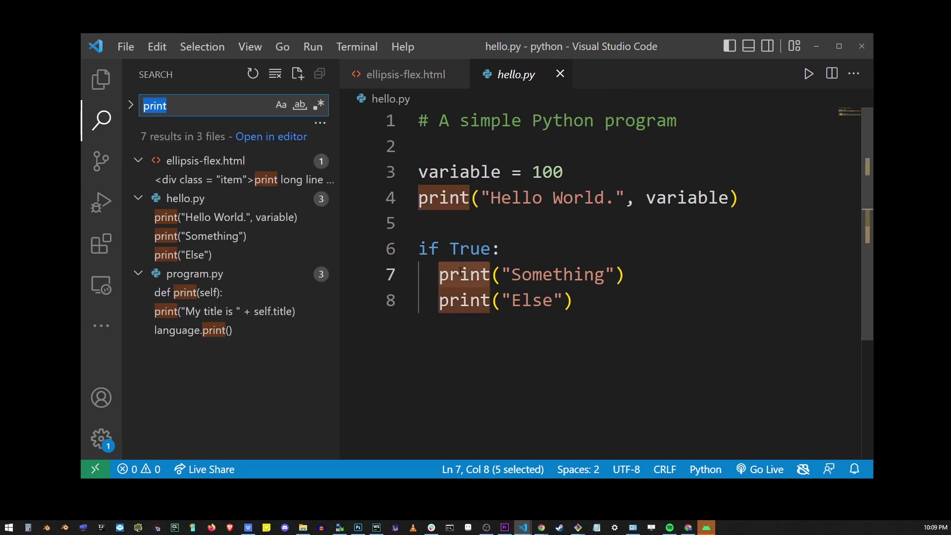